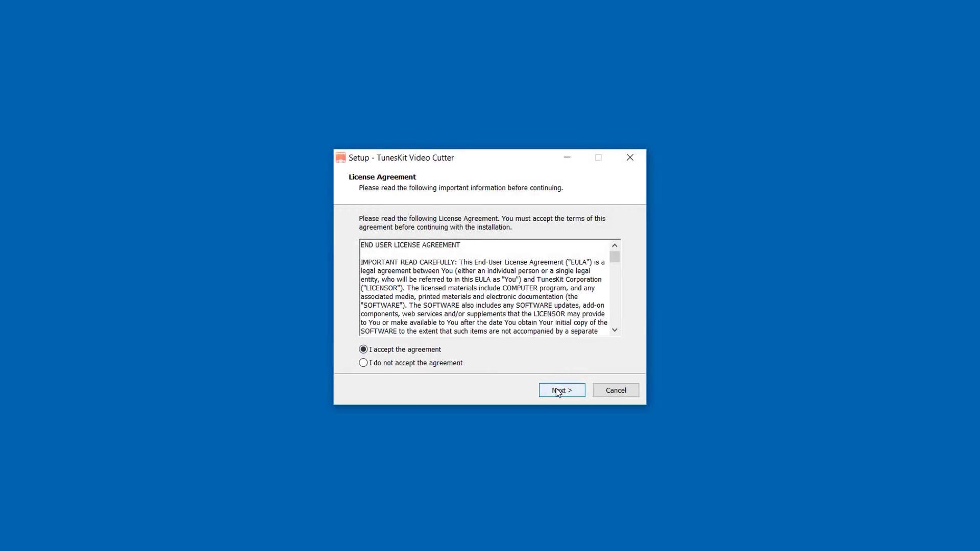
Step: Accept the license agreement and install TunesKit Video Cutter with a desktop shortcut, finishing the setup
click(559, 390)
click(558, 391)
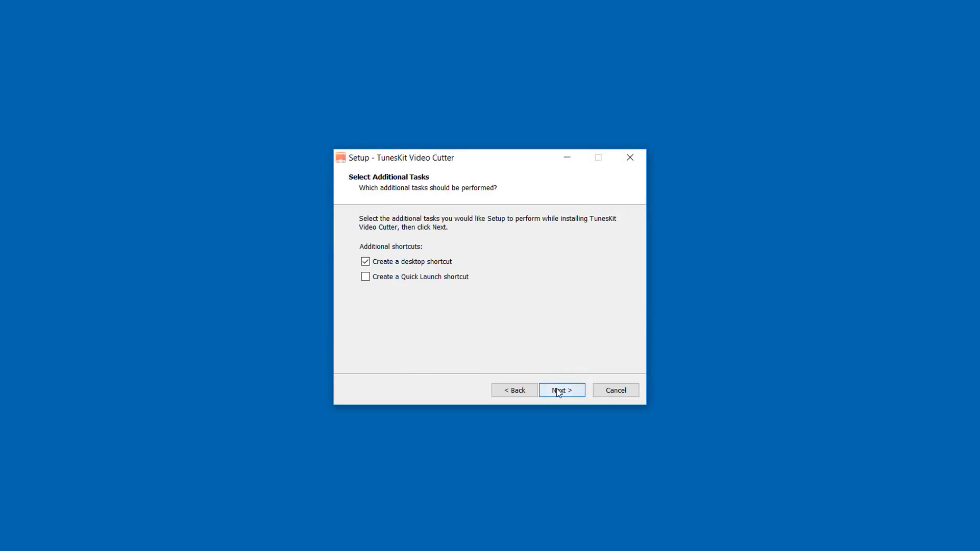
click(558, 391)
click(558, 391)
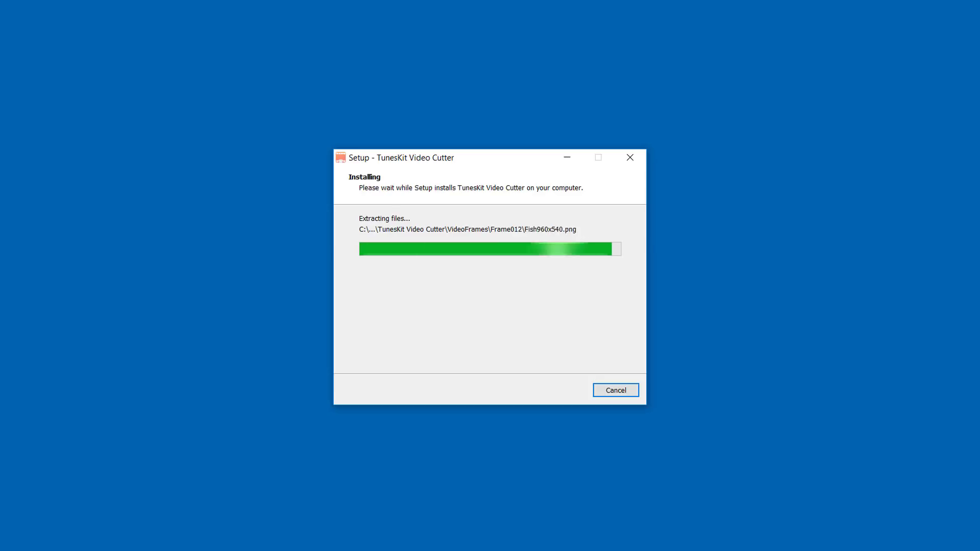
click(561, 391)
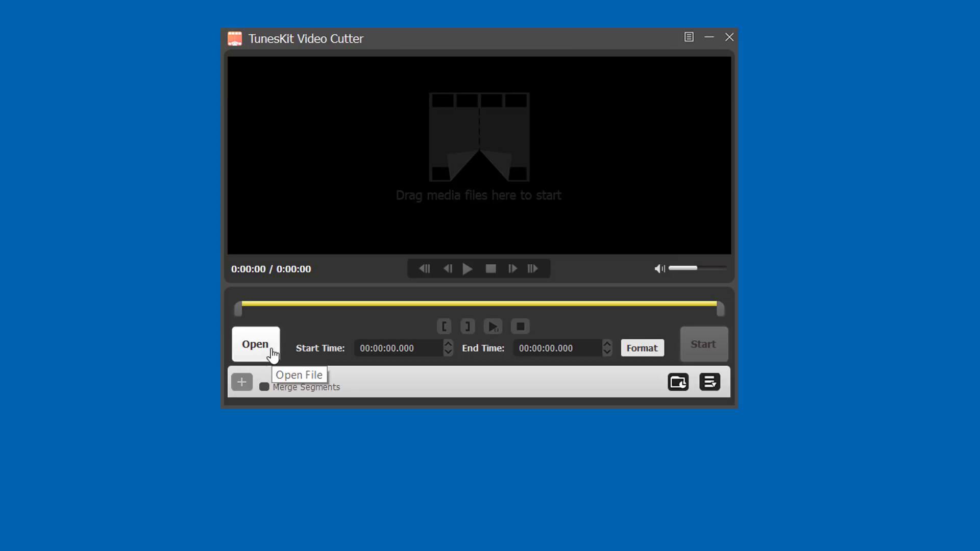
Step: Open the video "Snapchat Story - Bilal Saeed ft. Romee Khan.mp4" from E:\Video Songs
click(267, 356)
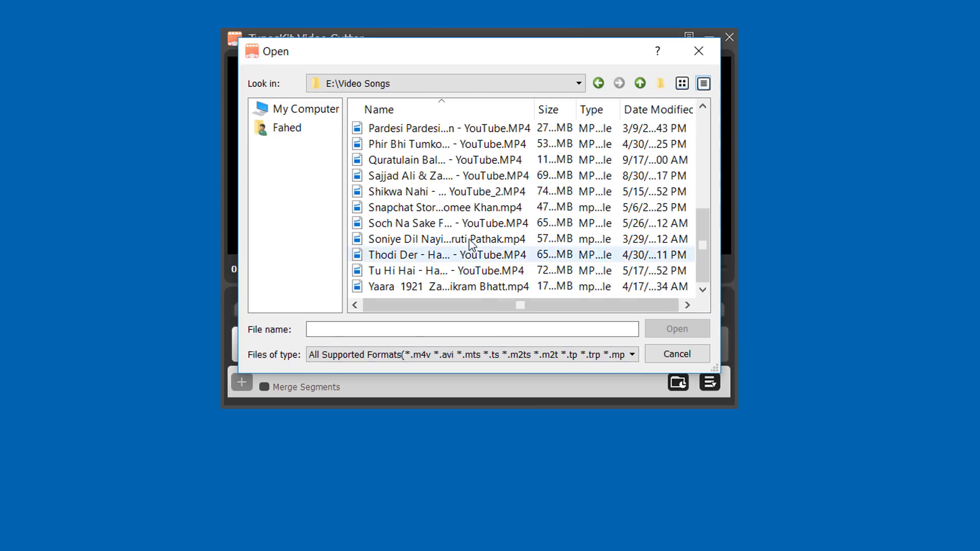
click(463, 213)
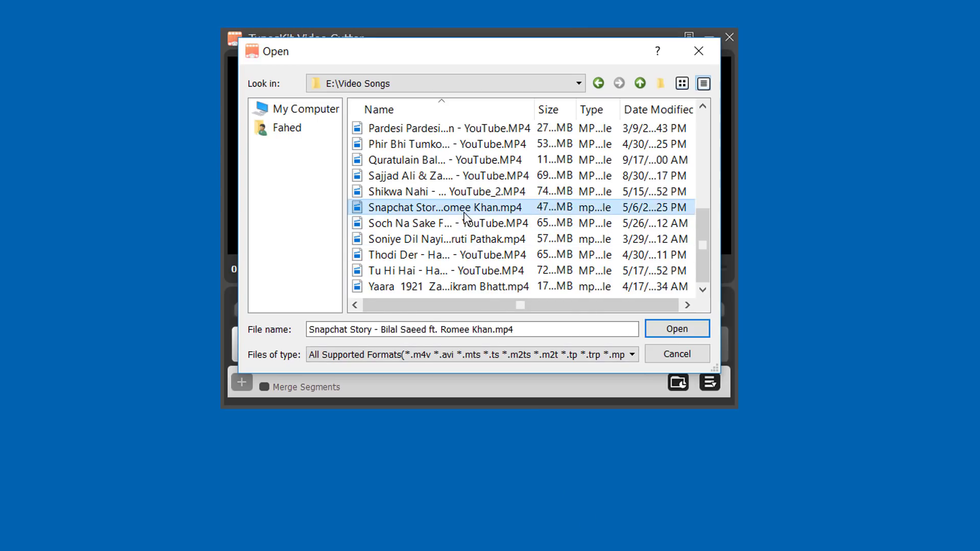
click(663, 328)
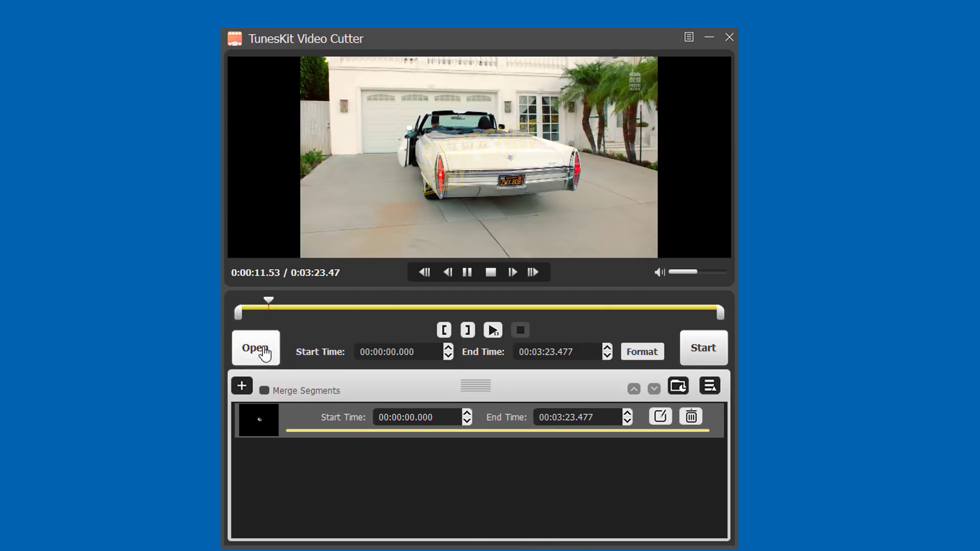
Step: Trim the first segment to run from about 00:00:21 to about 00:01:14
click(240, 315)
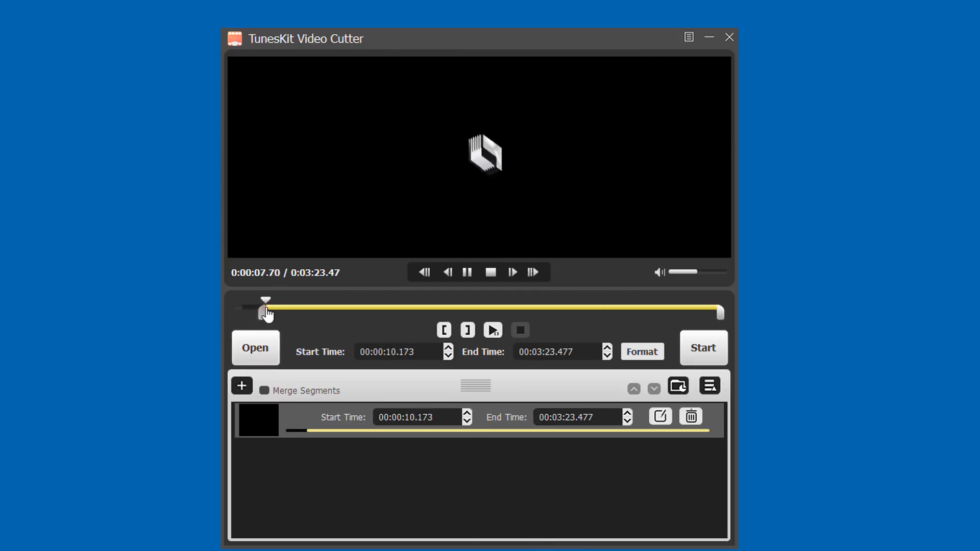
drag(266, 314, 290, 314)
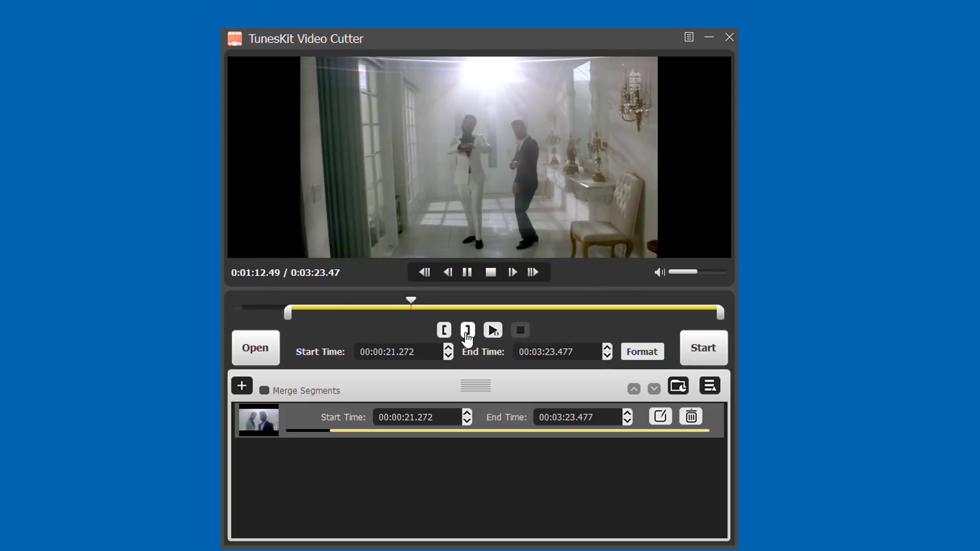
click(468, 336)
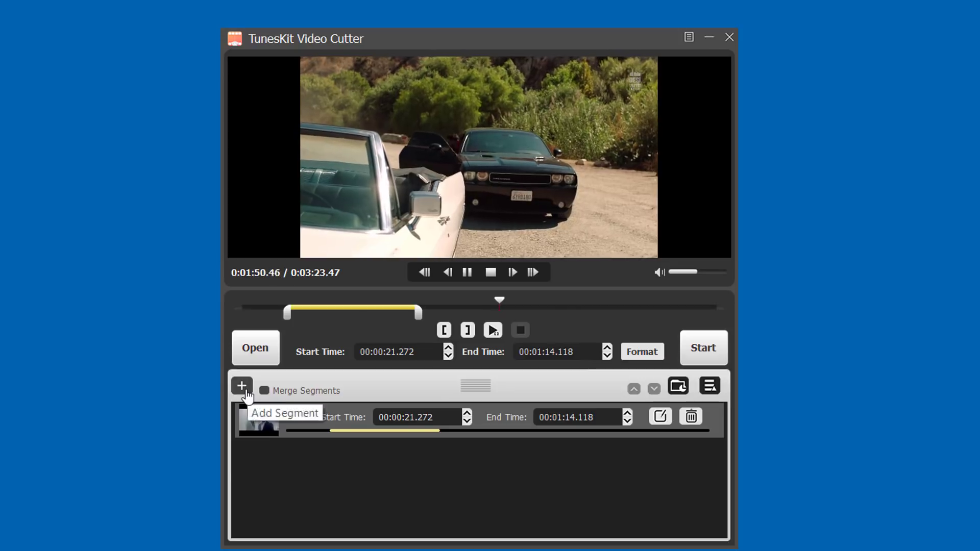
Step: Add a second segment running from about 00:01:46 to about 00:02:48
click(242, 386)
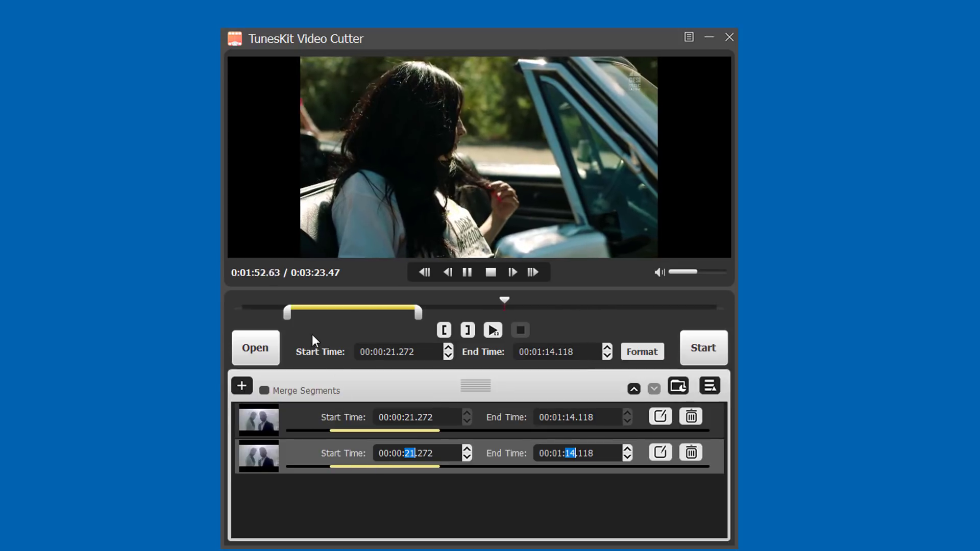
drag(419, 313, 639, 318)
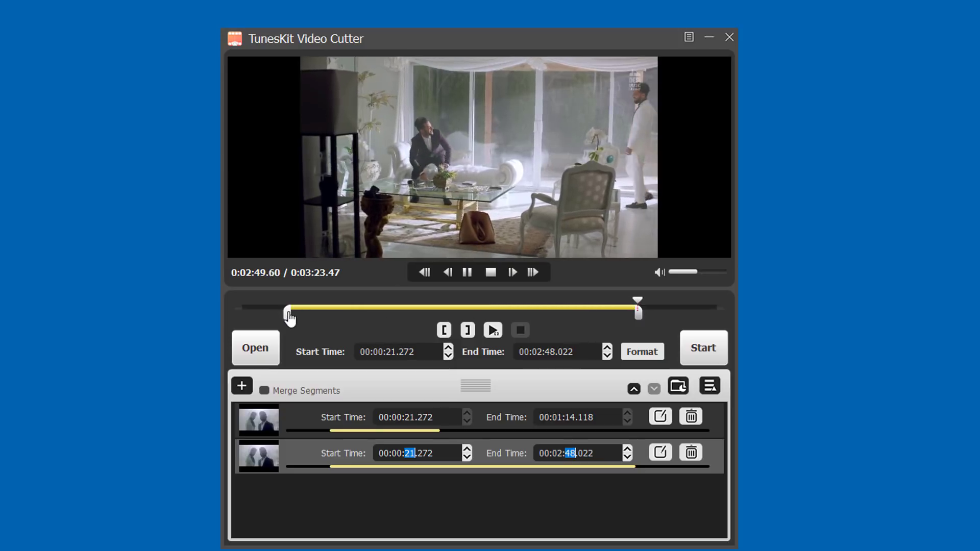
drag(290, 318, 489, 319)
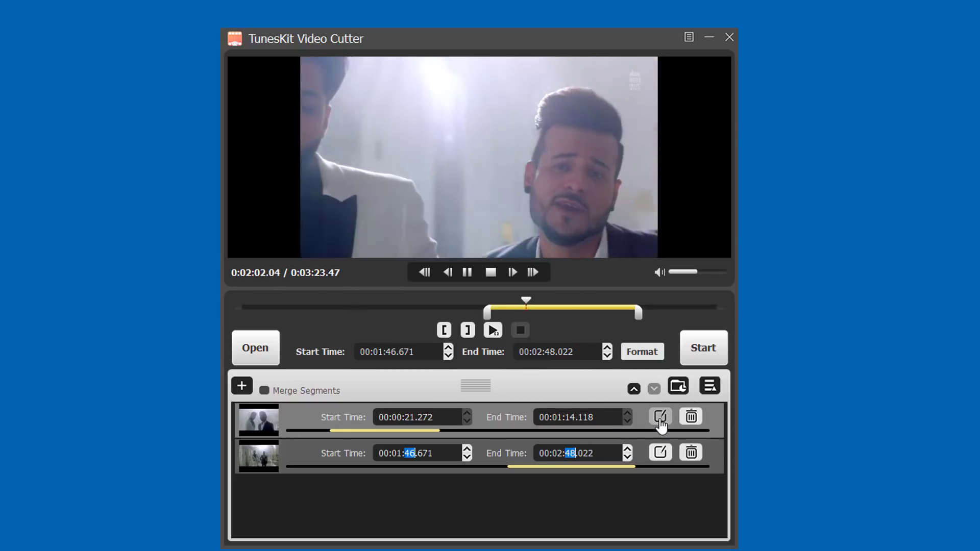
Step: Open the first segment for editing and try to adjust its crop area
click(660, 417)
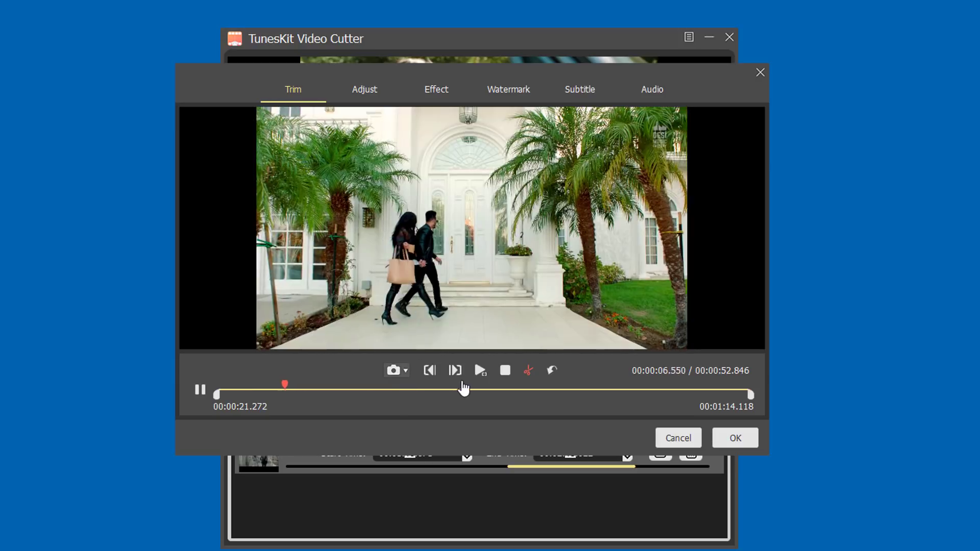
click(362, 92)
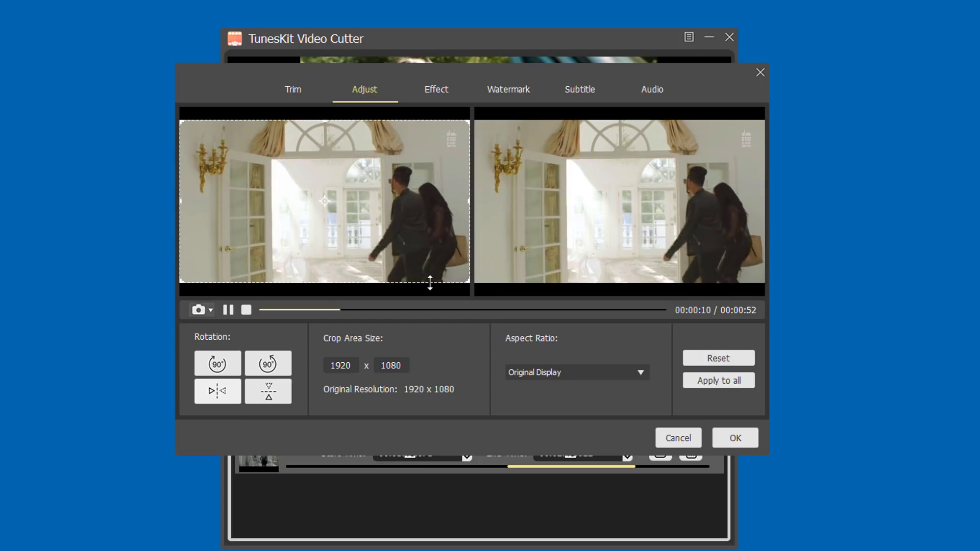
mouse_move(468, 281)
mouse_down()
mouse_move(405, 237)
mouse_move(474, 286)
mouse_up()
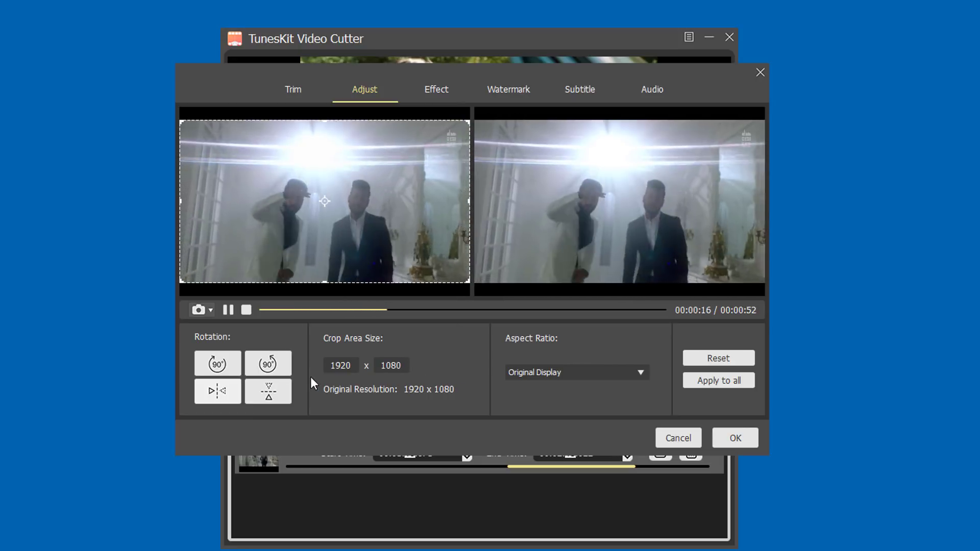
Step: Try the Blue Sea, Bubble, Stage, Soft Shine, Red Halo, Fireworks and Rain video effects on the first segment
click(421, 89)
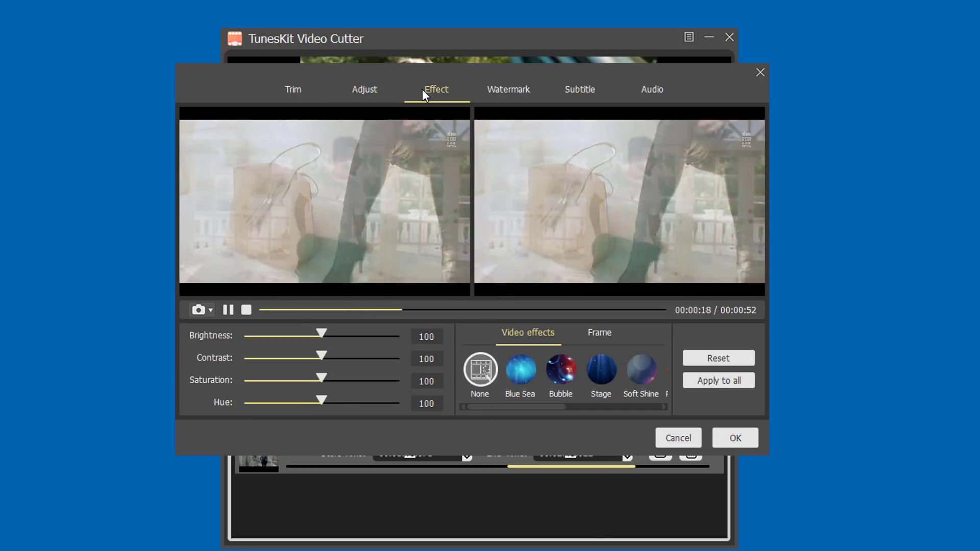
click(525, 372)
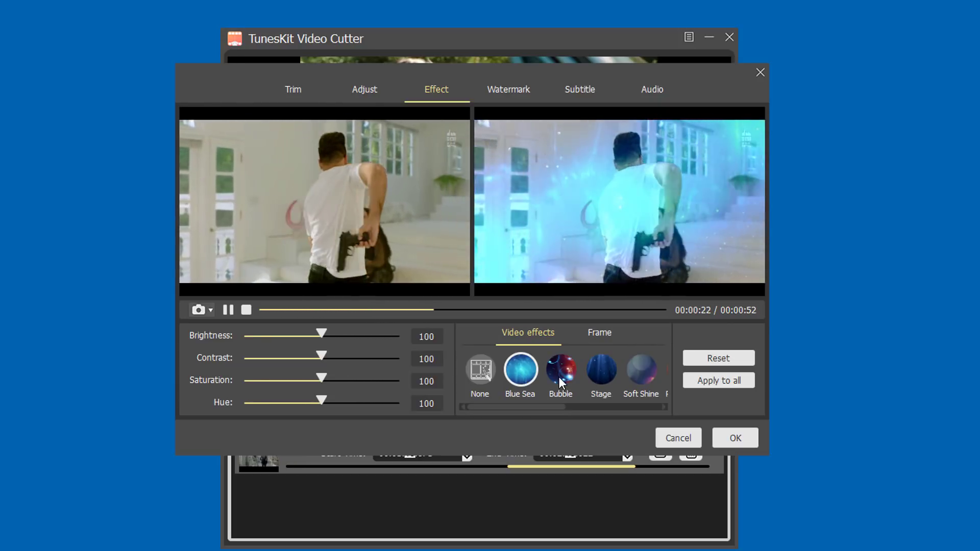
click(558, 376)
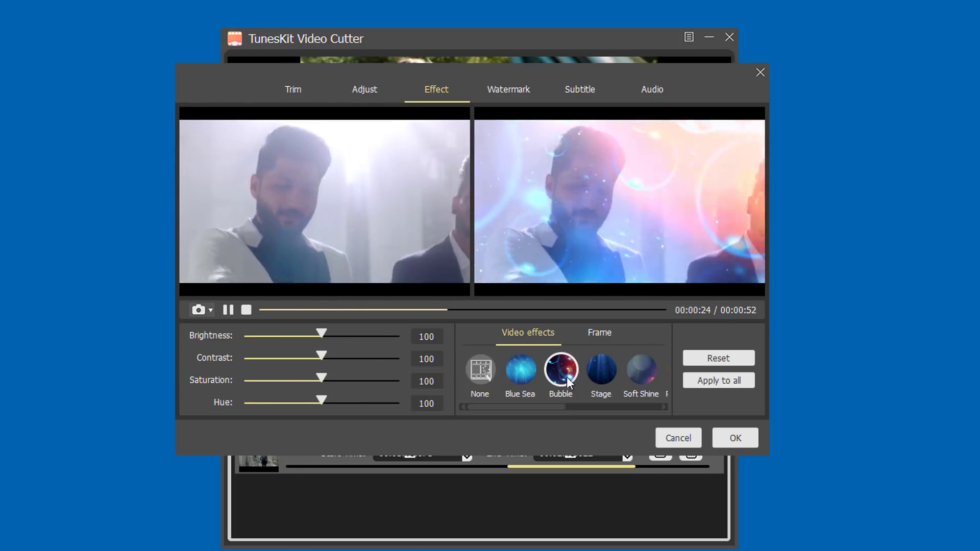
click(601, 376)
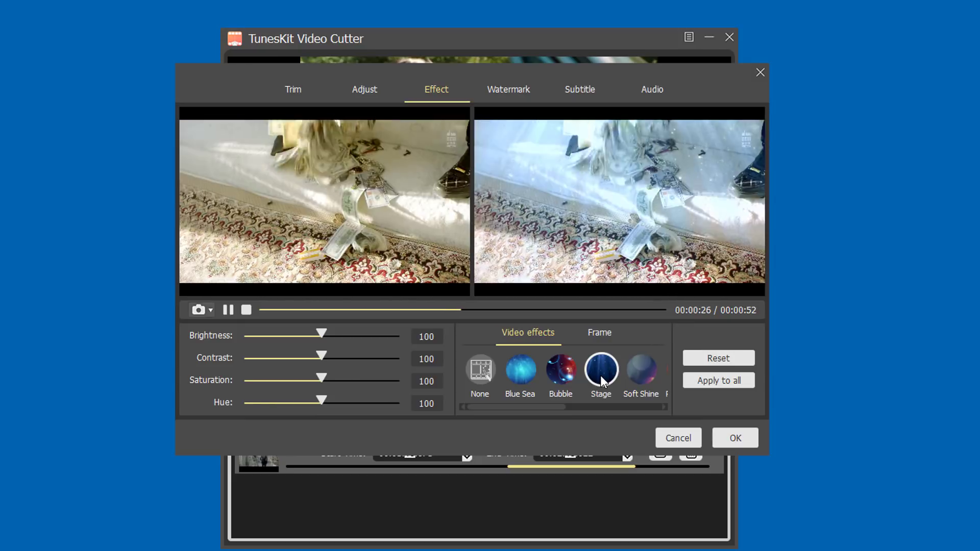
click(642, 371)
drag(544, 406, 619, 406)
click(529, 376)
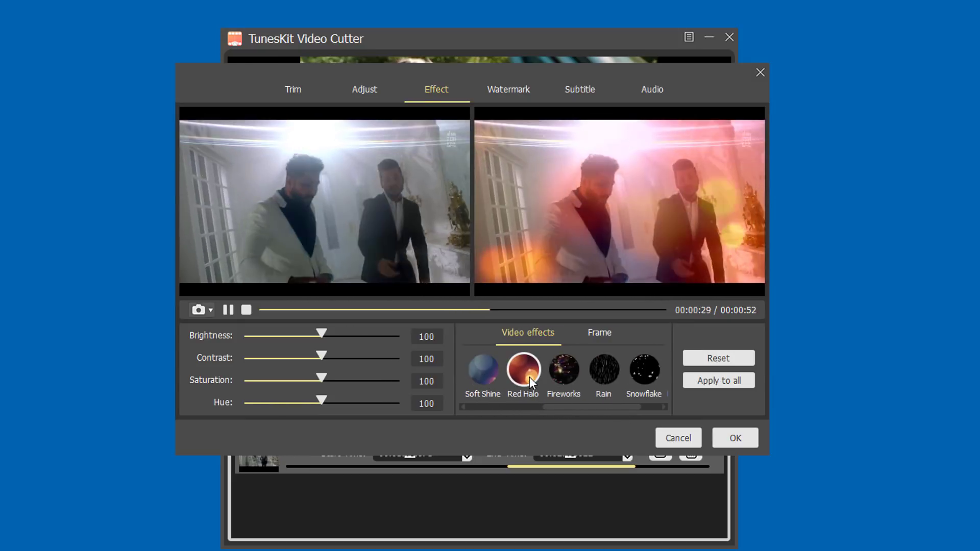
click(577, 373)
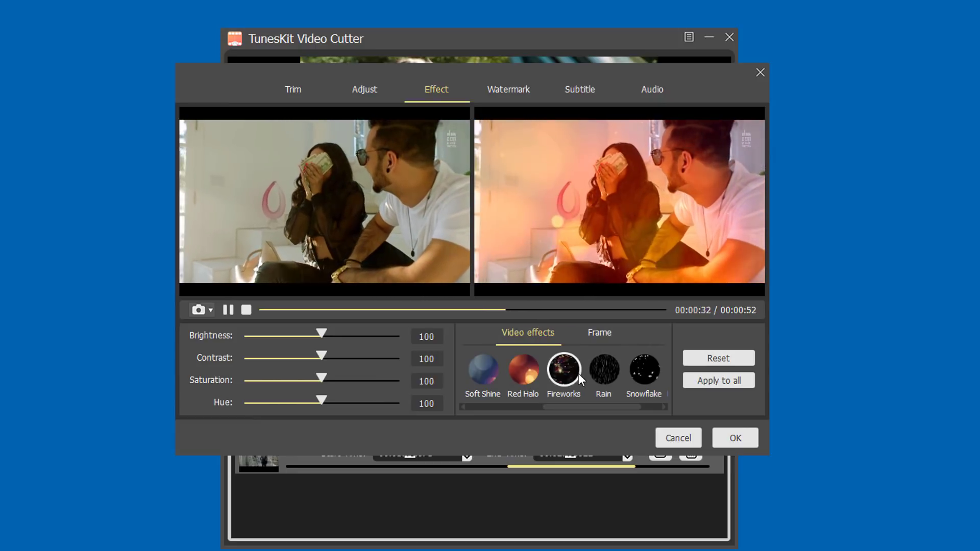
click(609, 372)
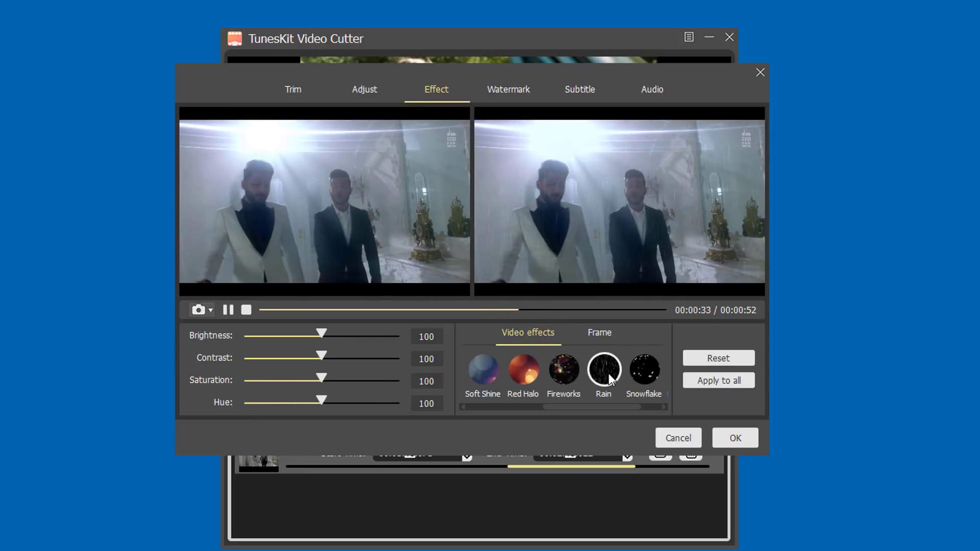
Step: Examine the first segment's watermark, subtitle and audio options, and close its editor without applying anything
click(505, 88)
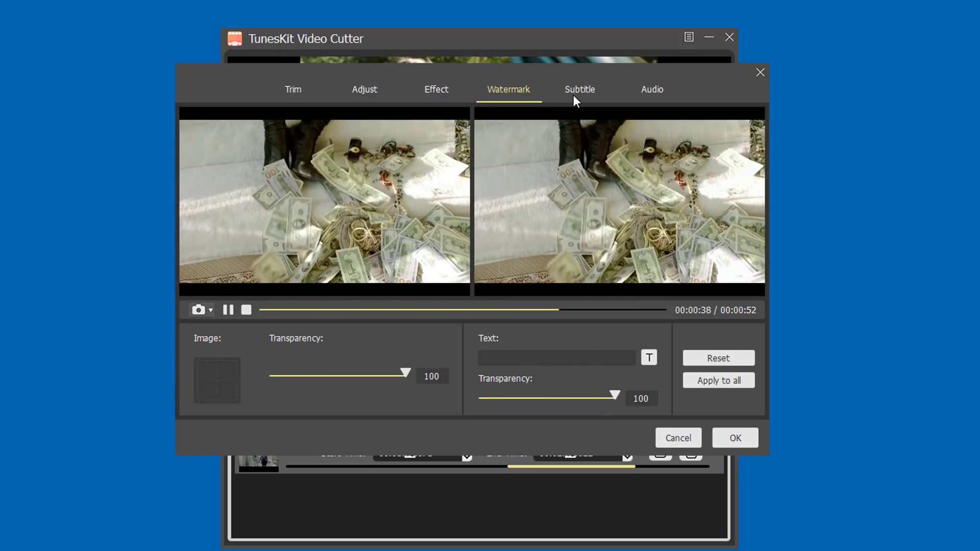
click(574, 95)
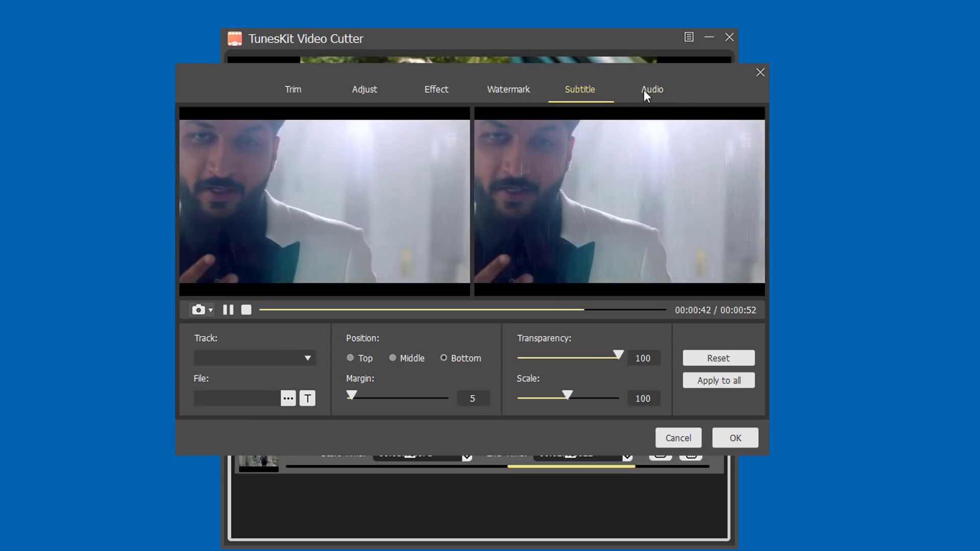
click(644, 89)
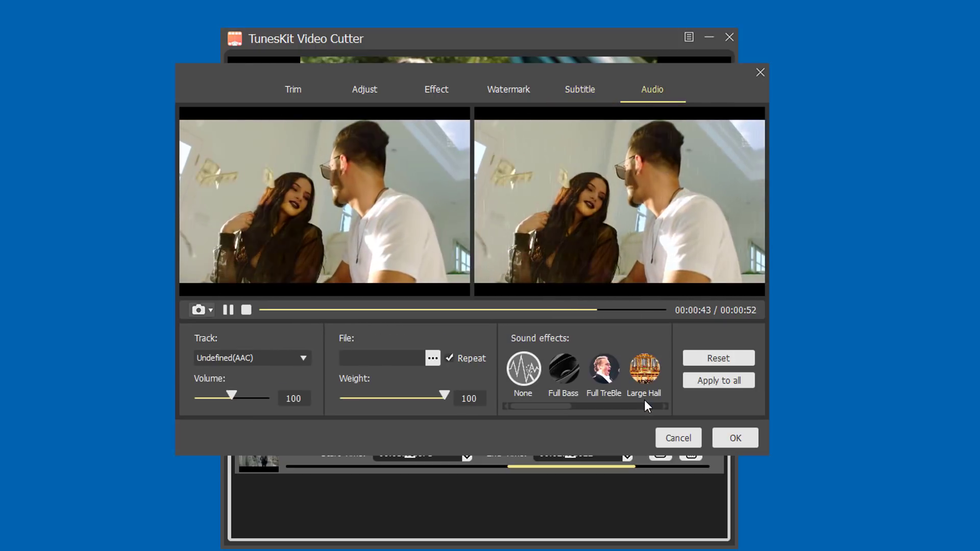
click(687, 439)
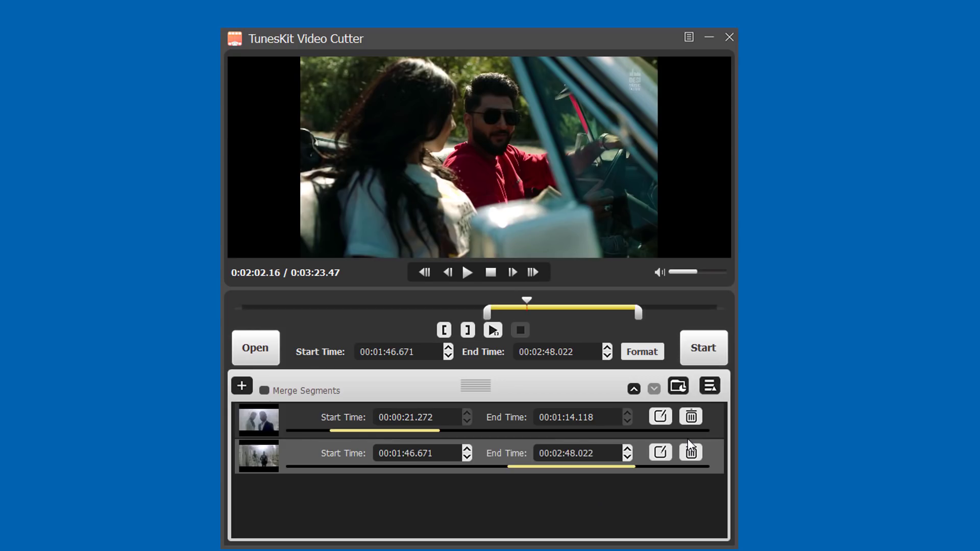
Step: Enable merging of the segments and, after reviewing the device and web formats, confirm HD MP4 as the output format
click(264, 391)
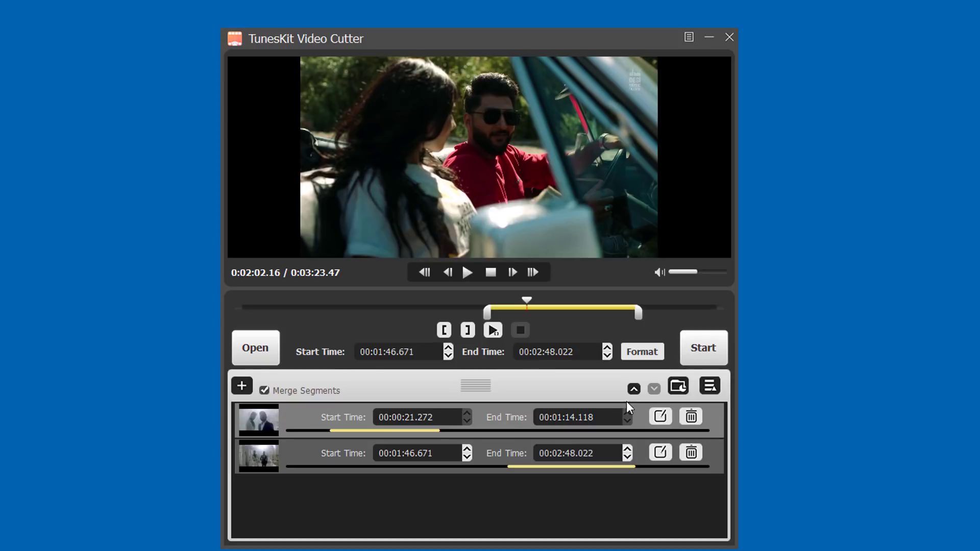
click(628, 353)
click(324, 214)
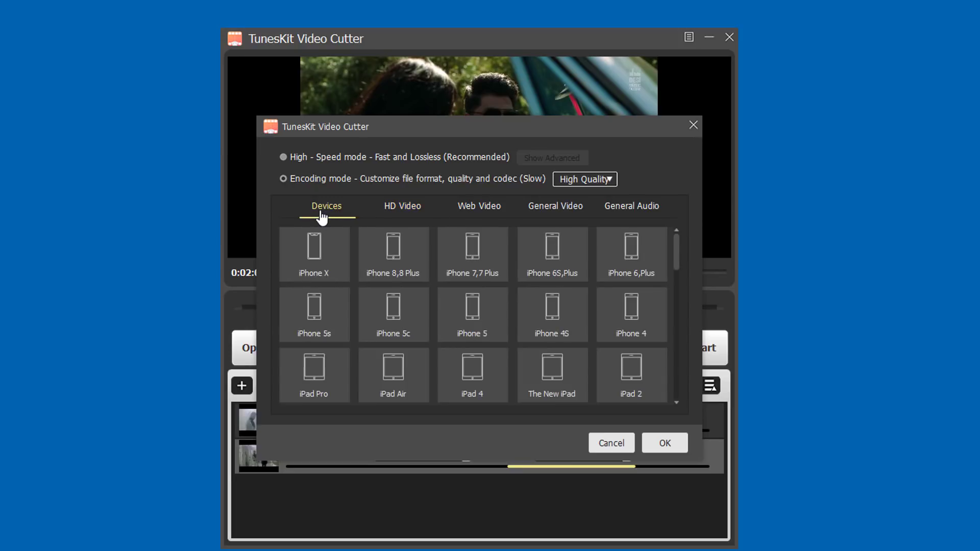
drag(678, 260, 685, 321)
click(401, 216)
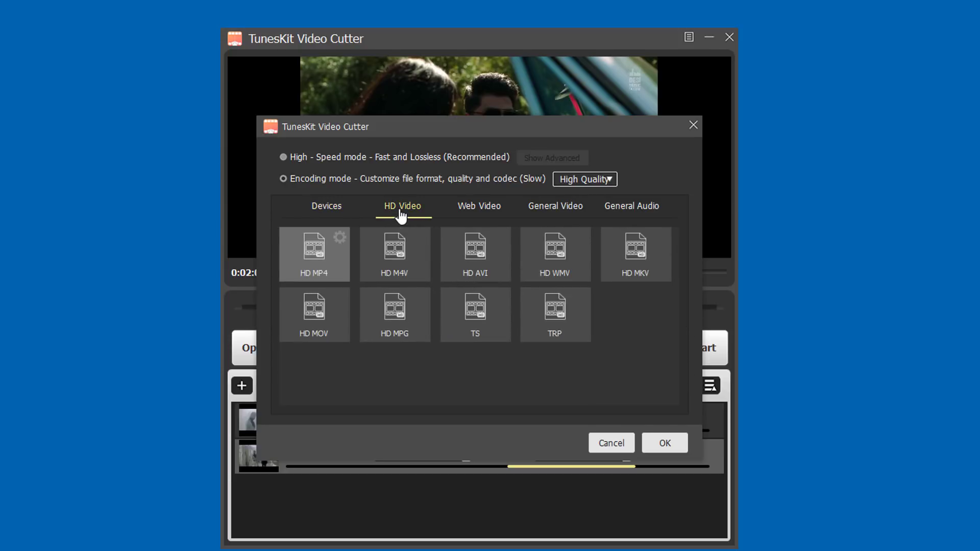
click(478, 216)
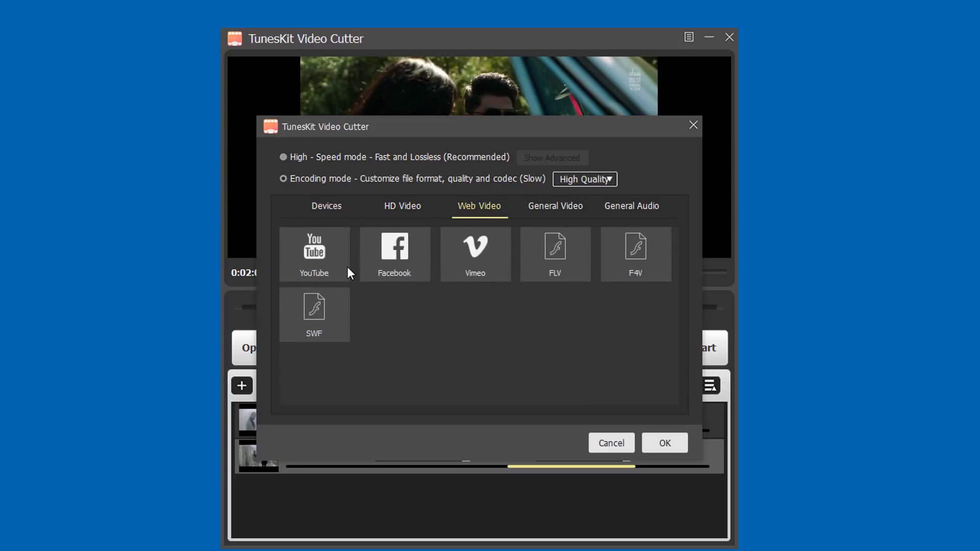
click(412, 212)
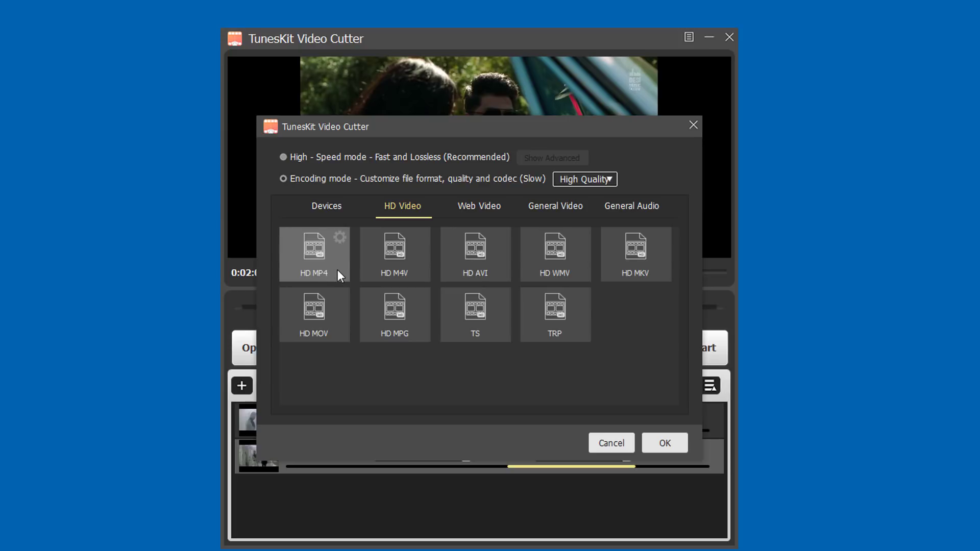
click(664, 443)
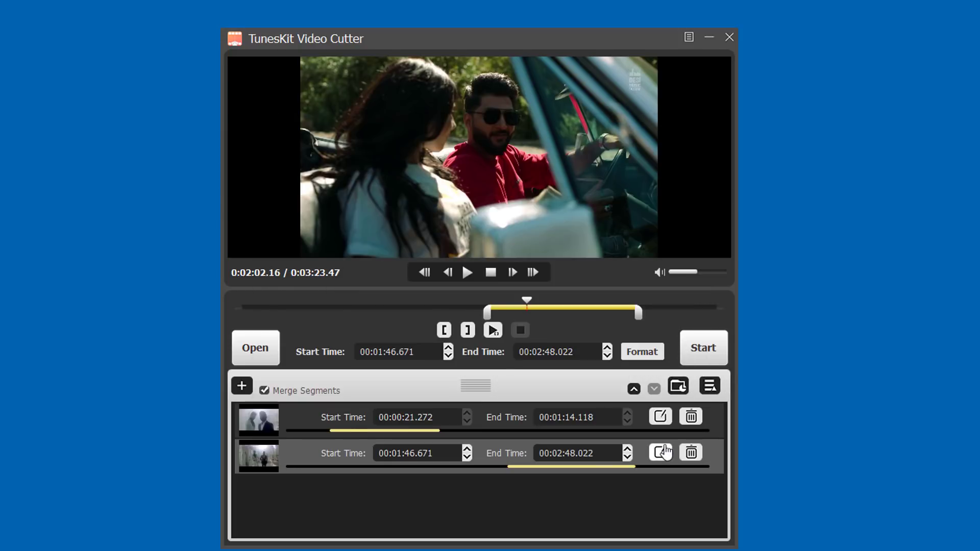
Step: Export the merged segments and play the resulting video from its subfolder in the Converted output folder
click(704, 352)
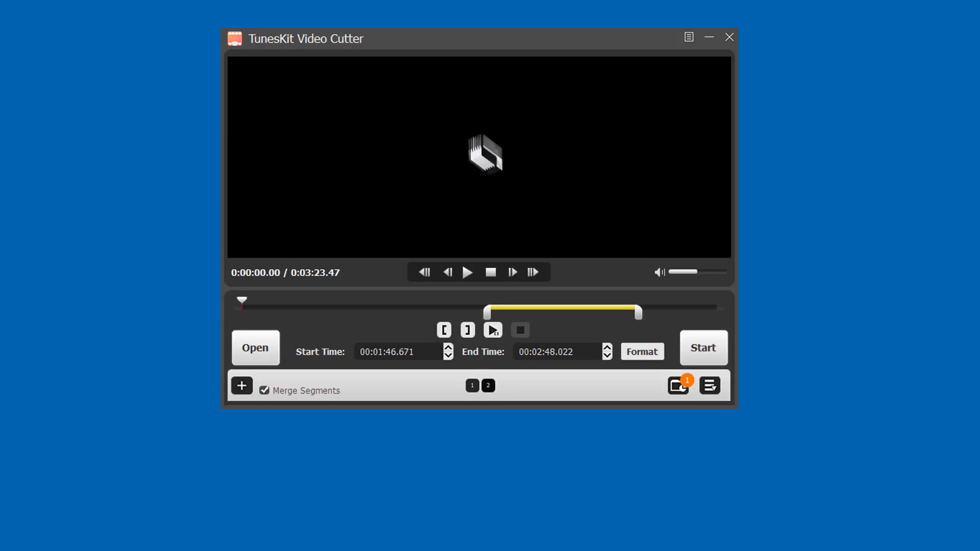
click(678, 387)
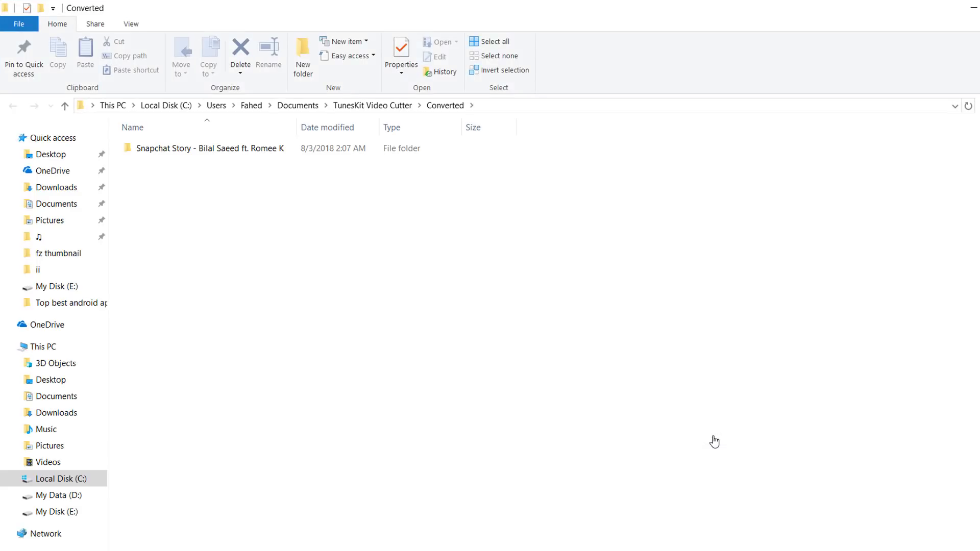
double_click(273, 150)
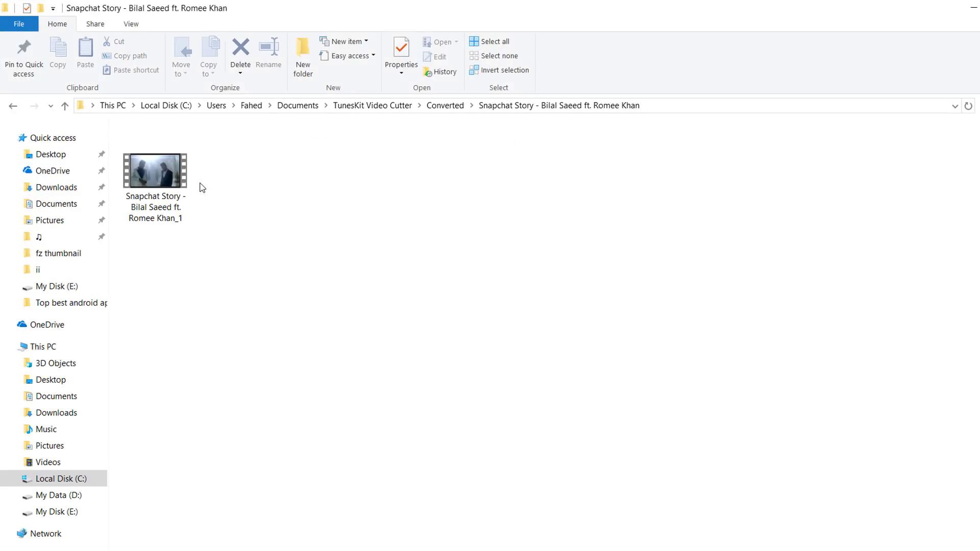
click(182, 182)
double_click(182, 182)
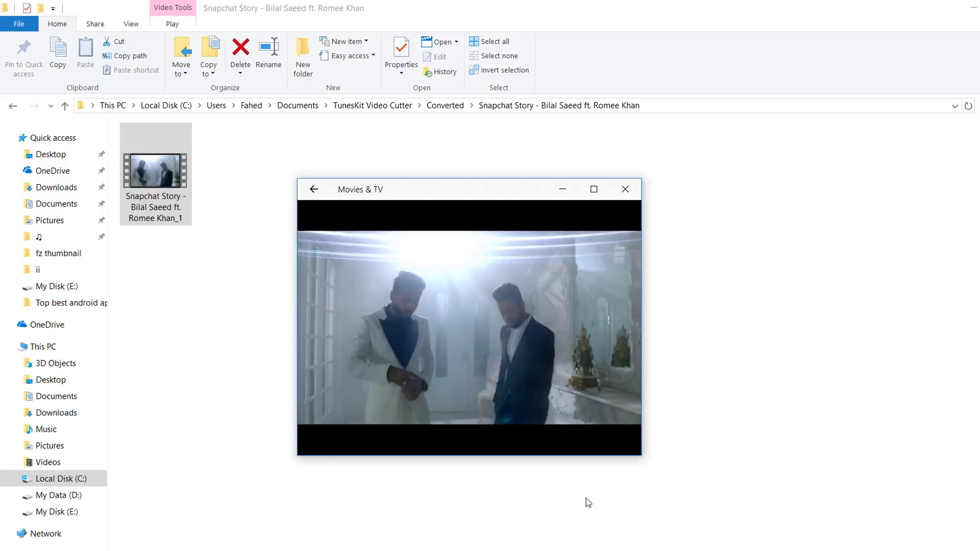
mouse_move(590, 455)
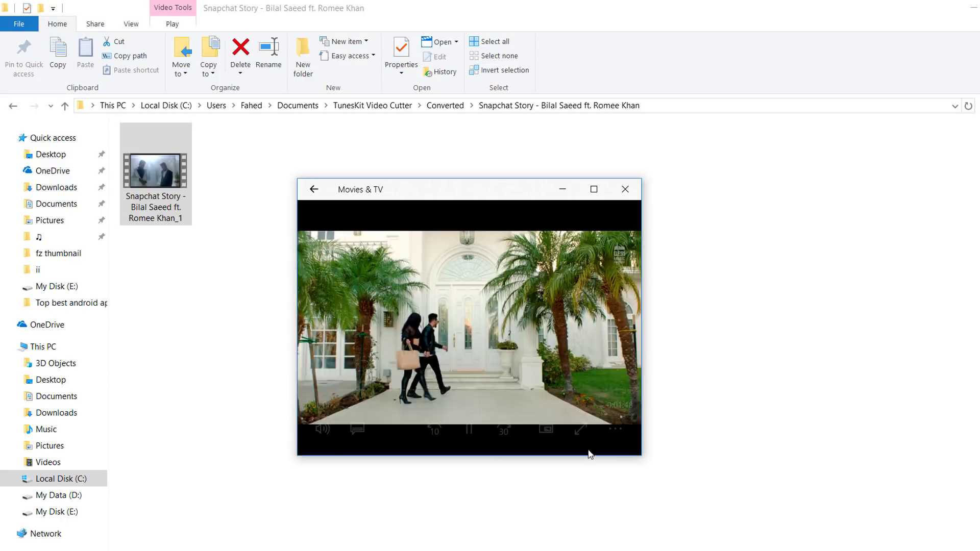